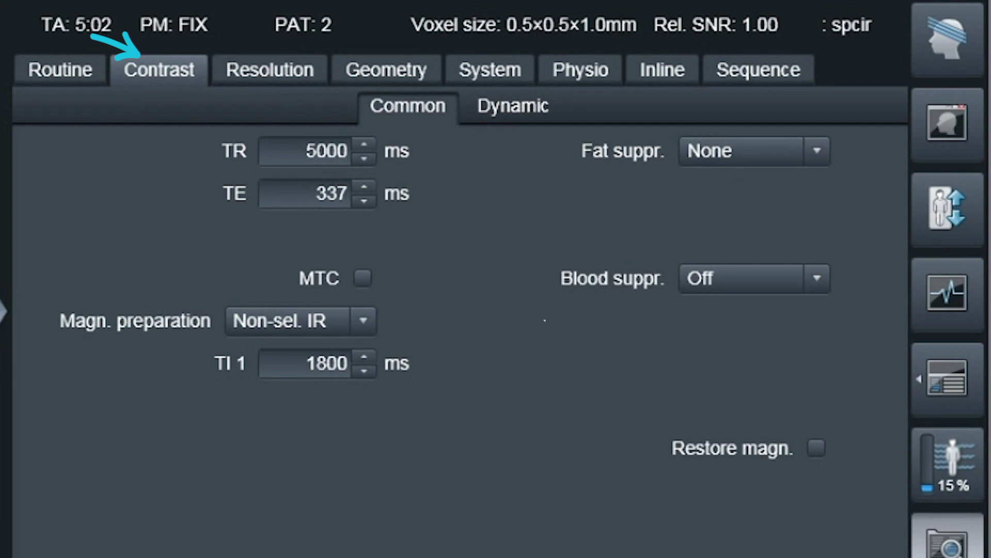
Step: Change the Magn. preparation to Non-sel. T2 prep. IR and enter 1600 ms as TI
{"action": "left_click", "coordinate": [320, 321]}
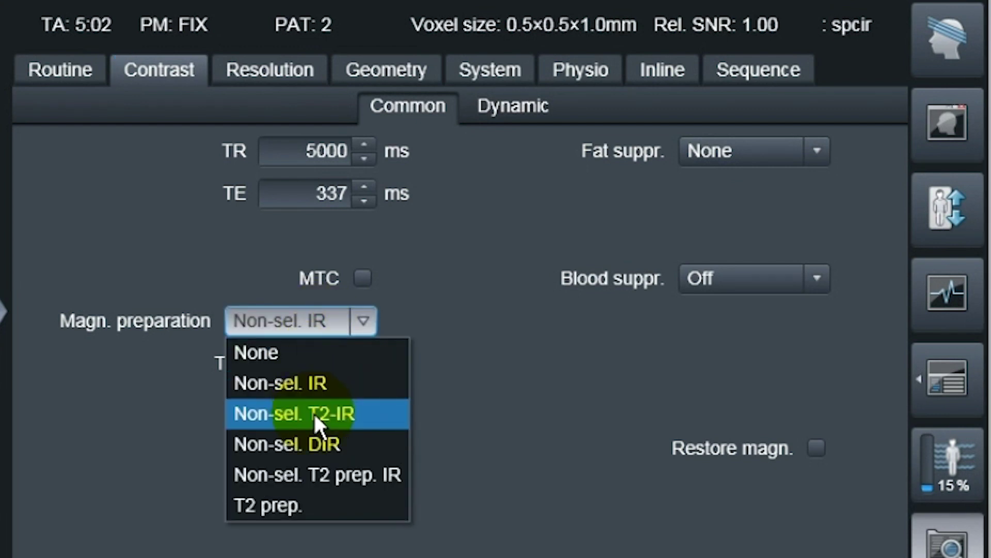
{"action": "left_click", "coordinate": [295, 463]}
{"action": "left_click", "coordinate": [314, 413]}
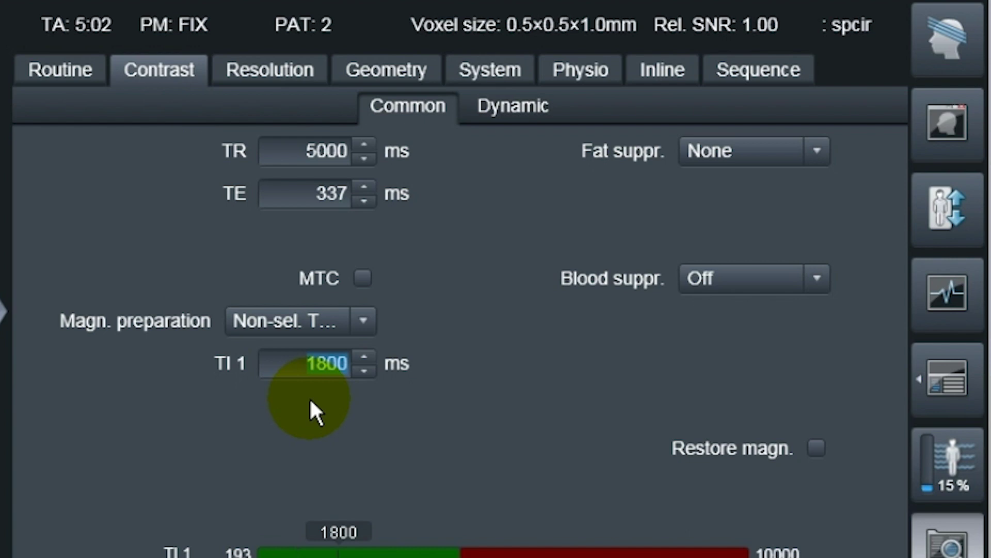
{"action": "left_click", "coordinate": [308, 321]}
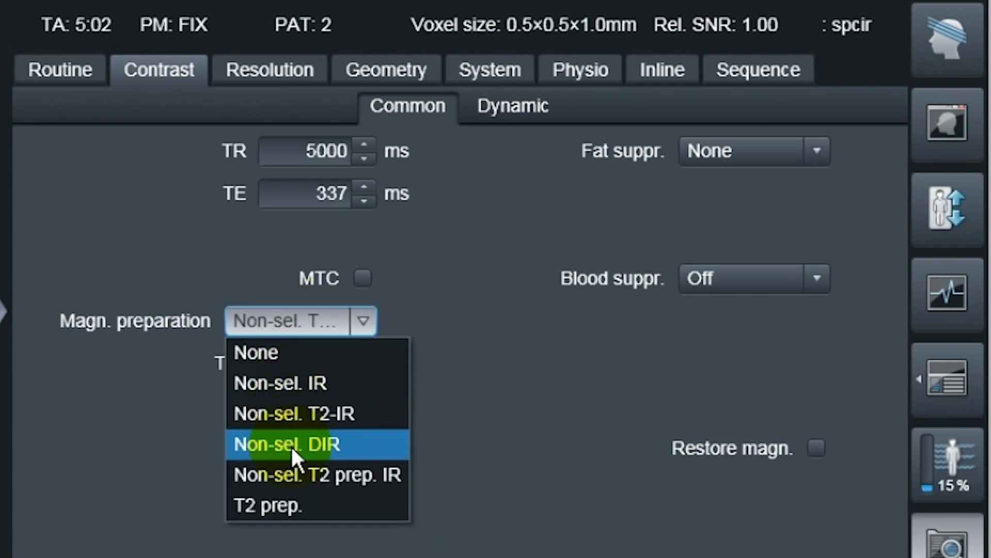
{"action": "left_click", "coordinate": [298, 467]}
{"action": "double_click", "coordinate": [351, 369]}
{"action": "type", "text": "1600"}
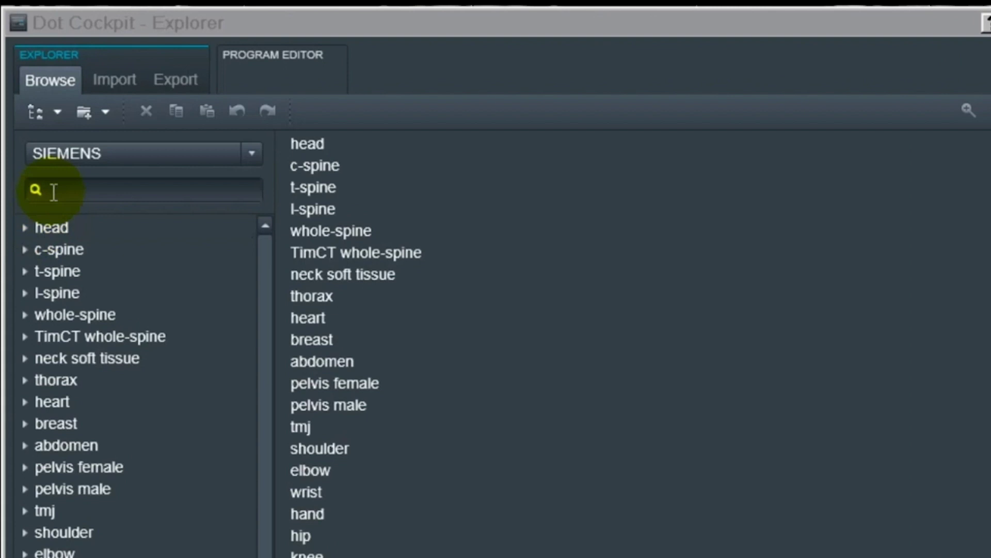
Step: Browse the Explorer tree to the head > library > 3D protocols
{"action": "left_click", "coordinate": [22, 226]}
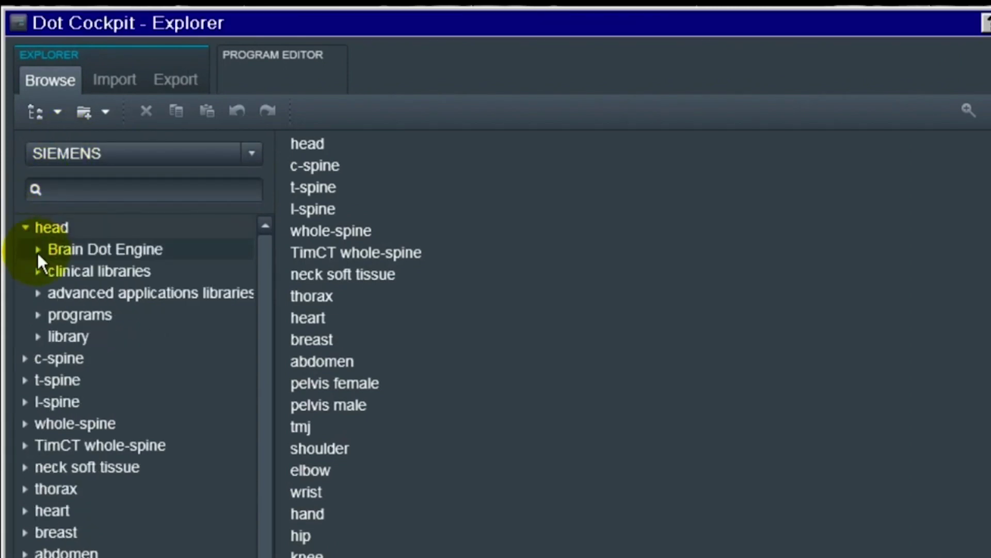
{"action": "left_click", "coordinate": [41, 336]}
{"action": "left_click", "coordinate": [76, 442]}
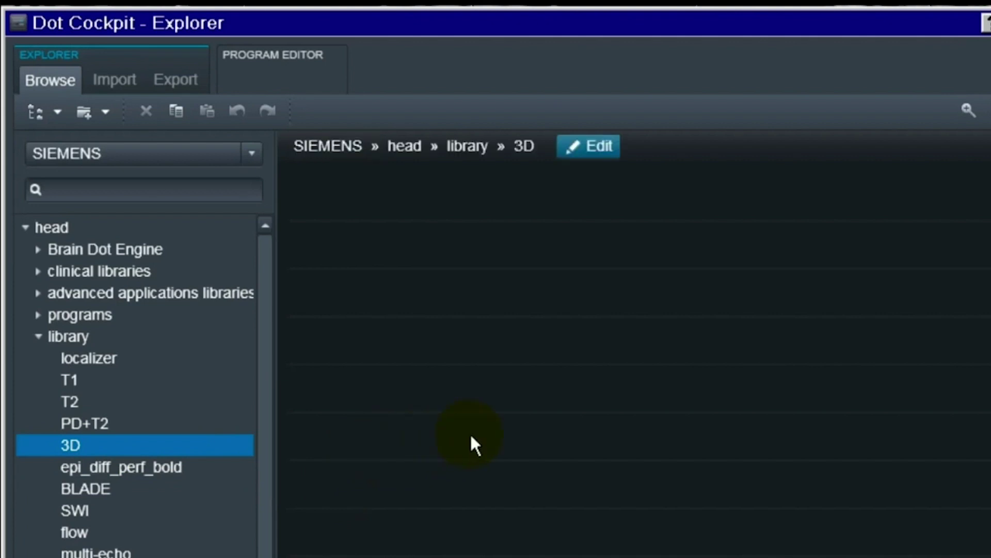
{"action": "scroll", "coordinate": [501, 292], "scroll_direction": "down", "scroll_amount": 3}
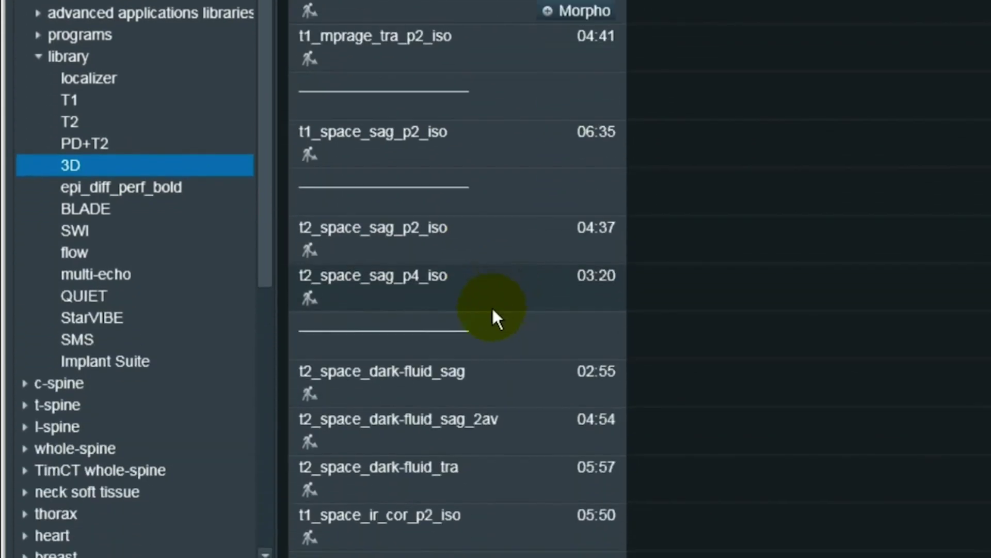
Step: Select t2_space_dark-fluid_sag_2av and open the 3D library in the Program Editor
{"action": "left_click", "coordinate": [478, 345]}
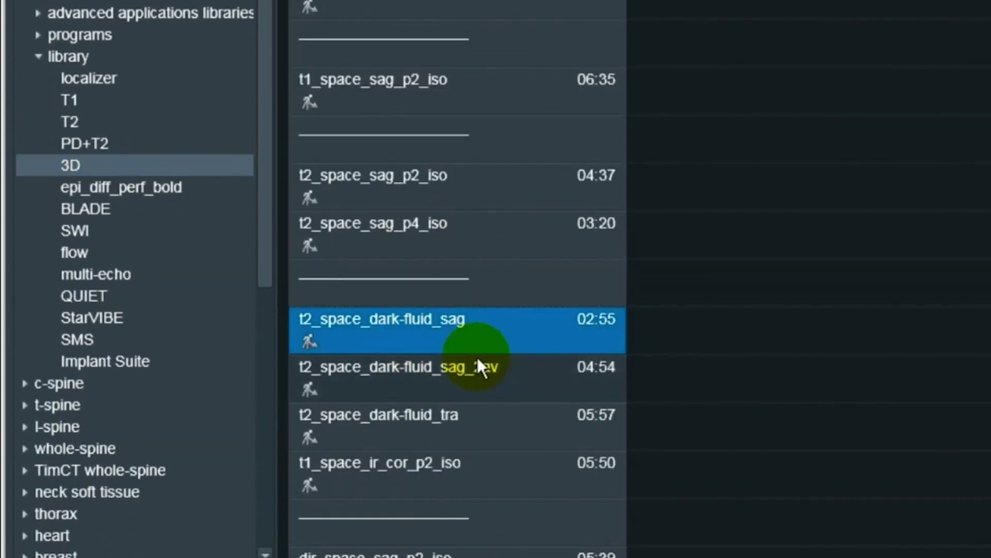
{"action": "left_click", "coordinate": [466, 369], "text": "ctrl"}
{"action": "left_click", "coordinate": [459, 416], "text": "ctrl"}
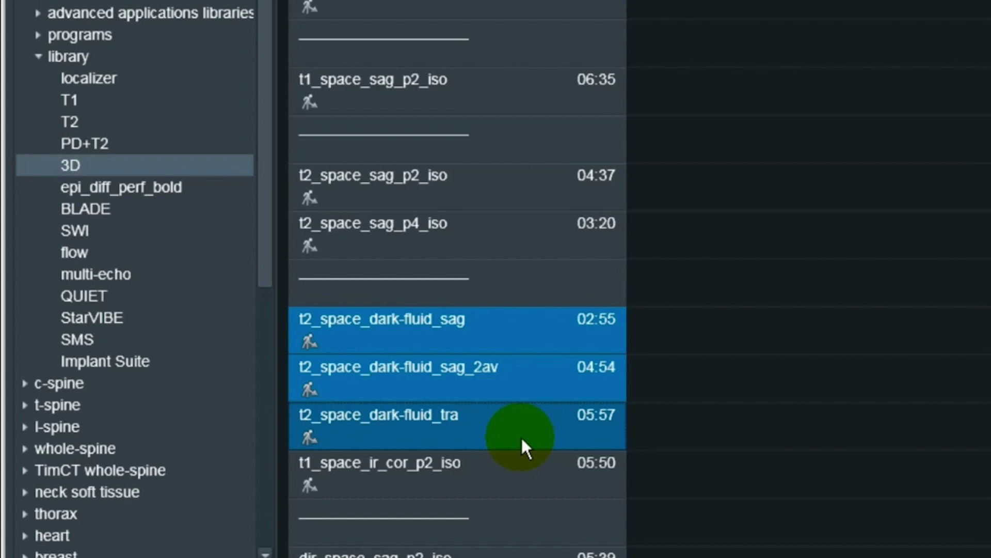
{"action": "left_click", "coordinate": [498, 323]}
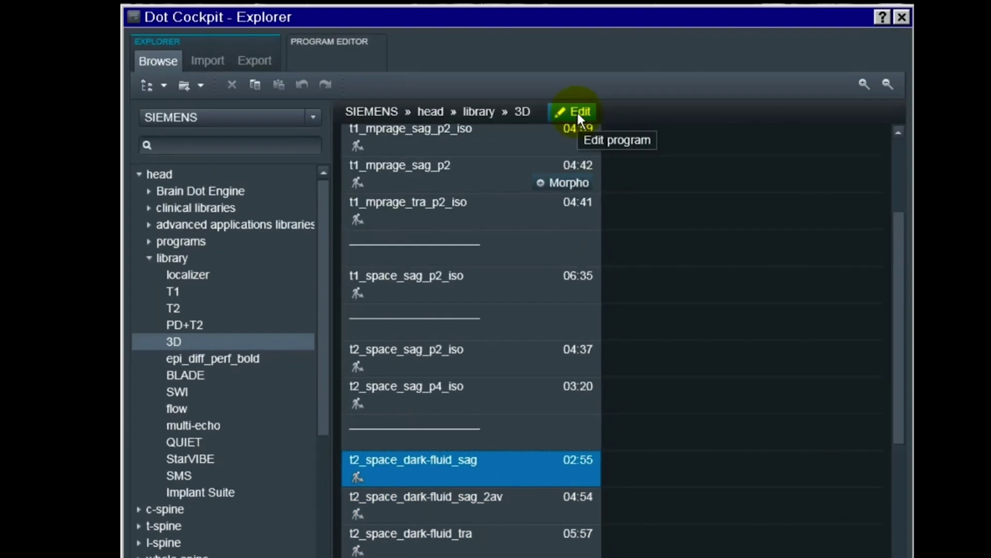
{"action": "left_click", "coordinate": [489, 371]}
{"action": "left_click", "coordinate": [584, 111]}
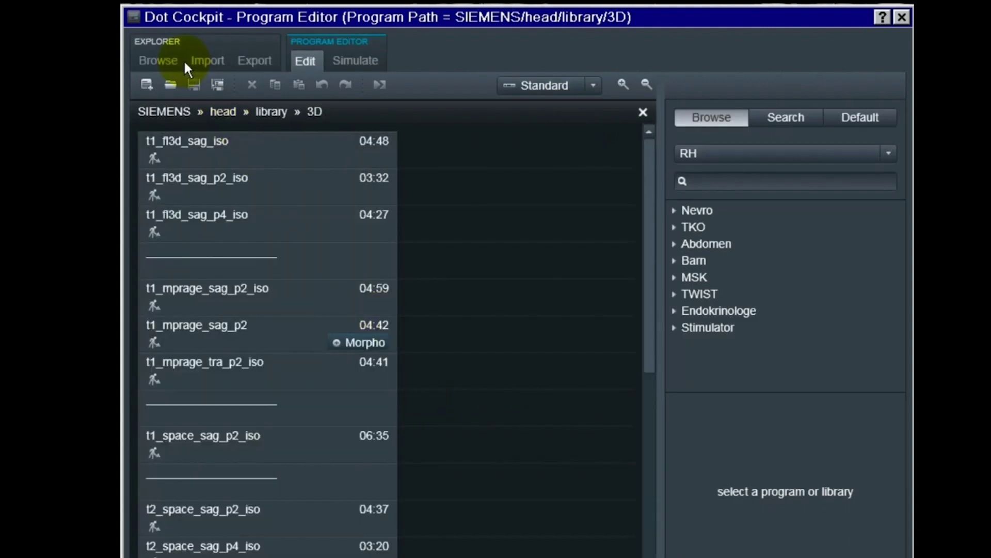
{"action": "scroll", "coordinate": [210, 508], "scroll_direction": "down", "scroll_amount": 1}
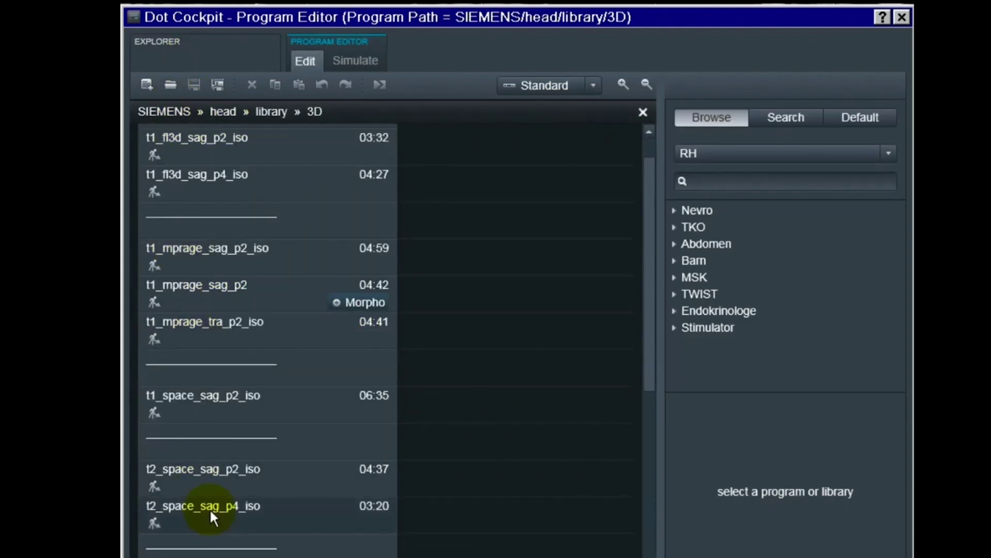
Step: Review t2_space_dark-fluid_sag_2av's contrast settings (TI 1850 ms, T2 prep 125 ms), then cancel unchanged
{"action": "double_click", "coordinate": [305, 482]}
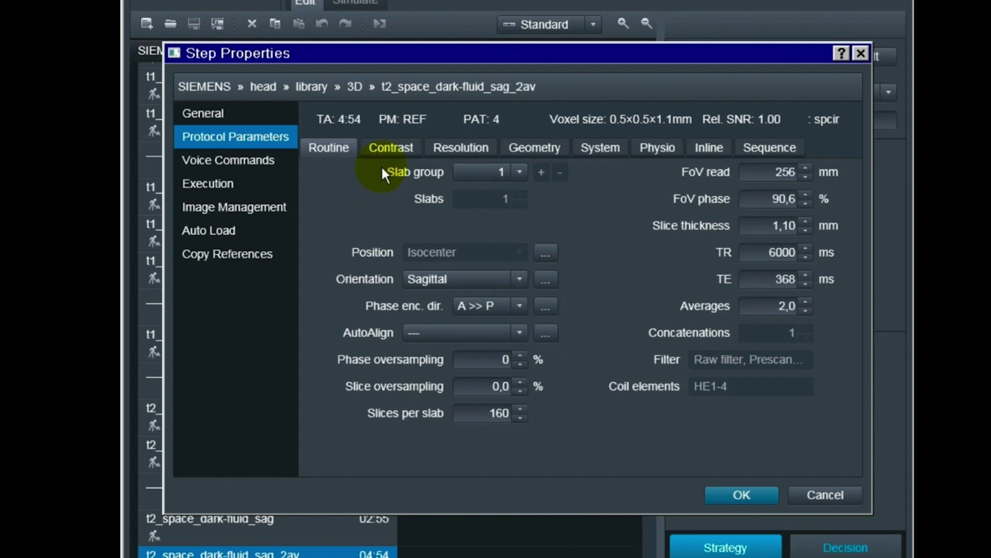
{"action": "left_click", "coordinate": [392, 148]}
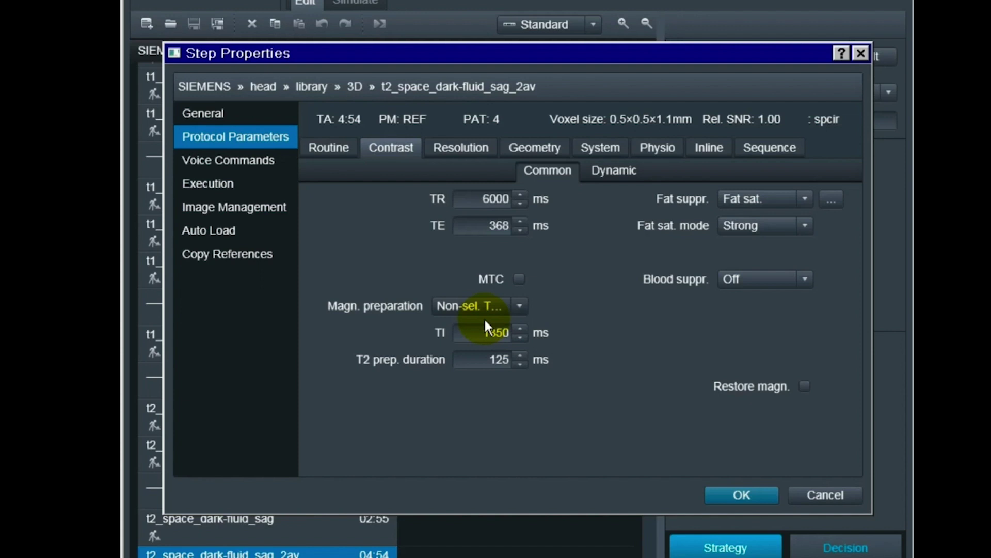
{"action": "left_click", "coordinate": [520, 306]}
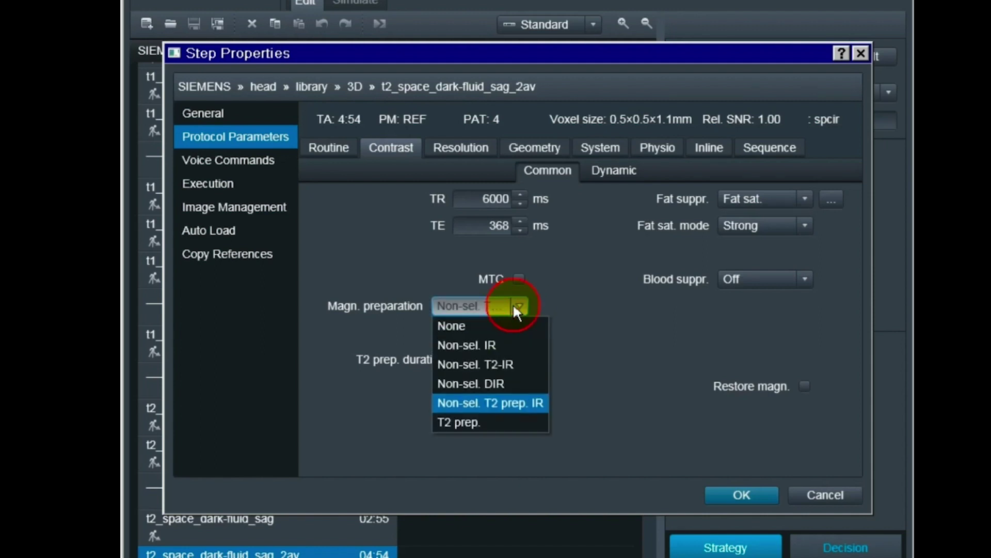
{"action": "left_click", "coordinate": [602, 367]}
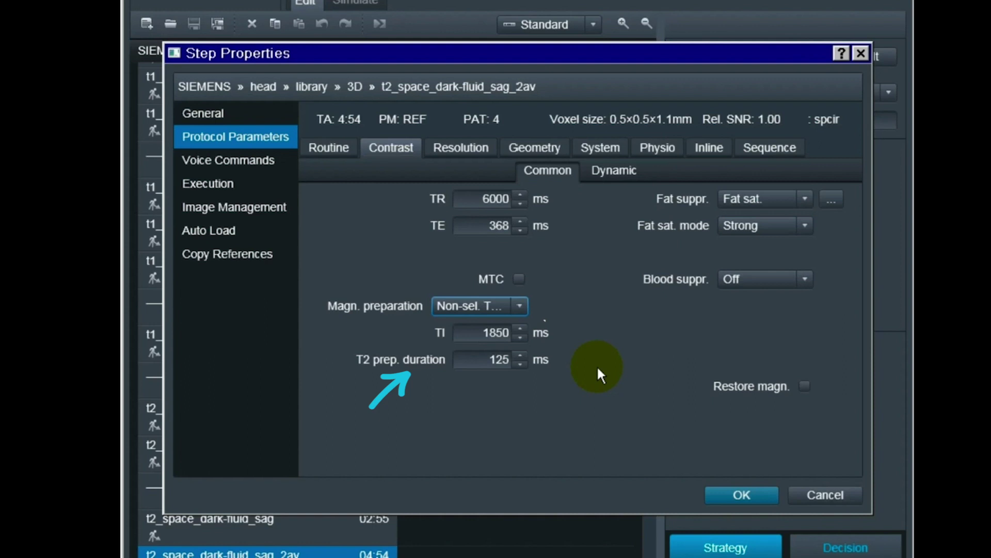
{"action": "left_click", "coordinate": [833, 493]}
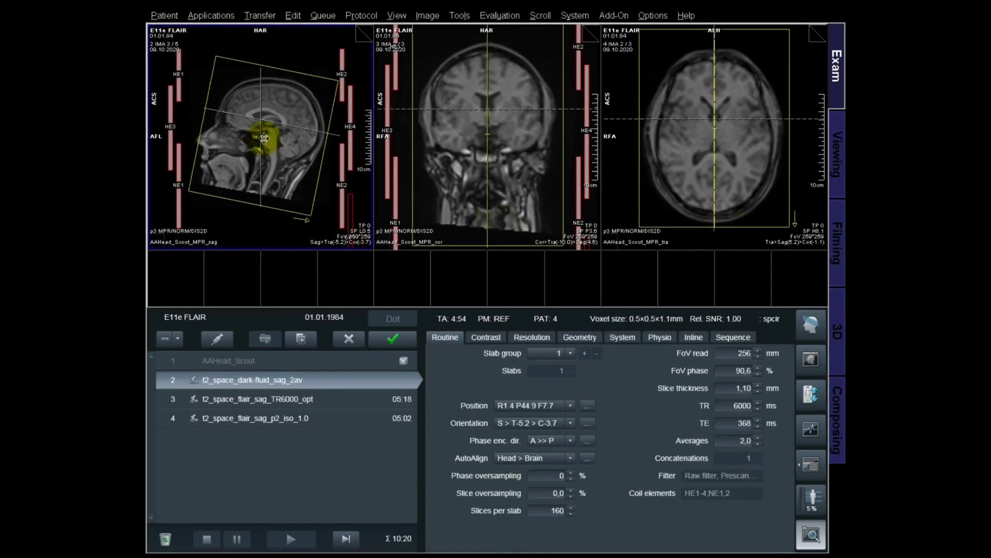
Step: Adjust the slab, set Magn. preparation to Non-sel. T2 prep. IR, and start the dark-fluid scan
{"action": "left_click_drag", "start_coordinate": [264, 138], "coordinate": [264, 137]}
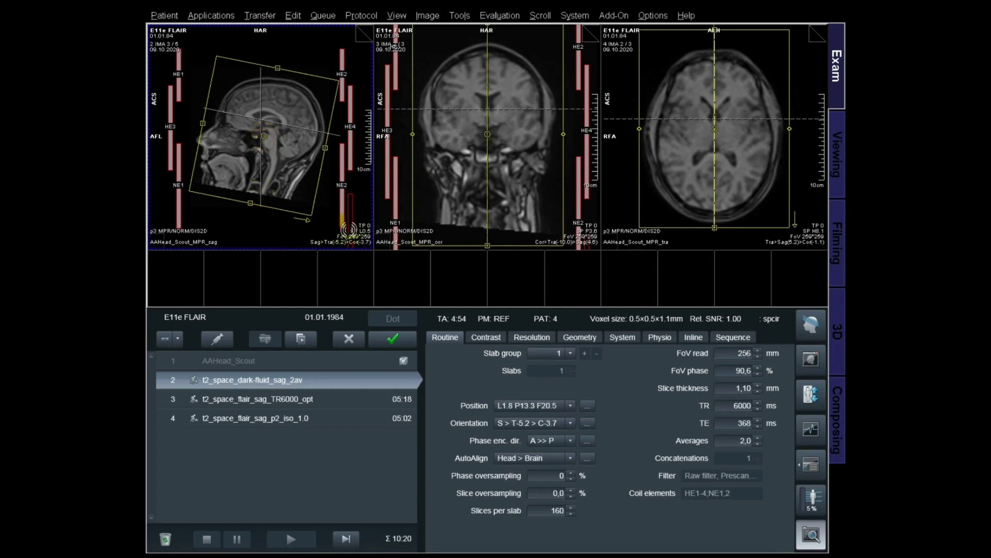
{"action": "left_click", "coordinate": [487, 338]}
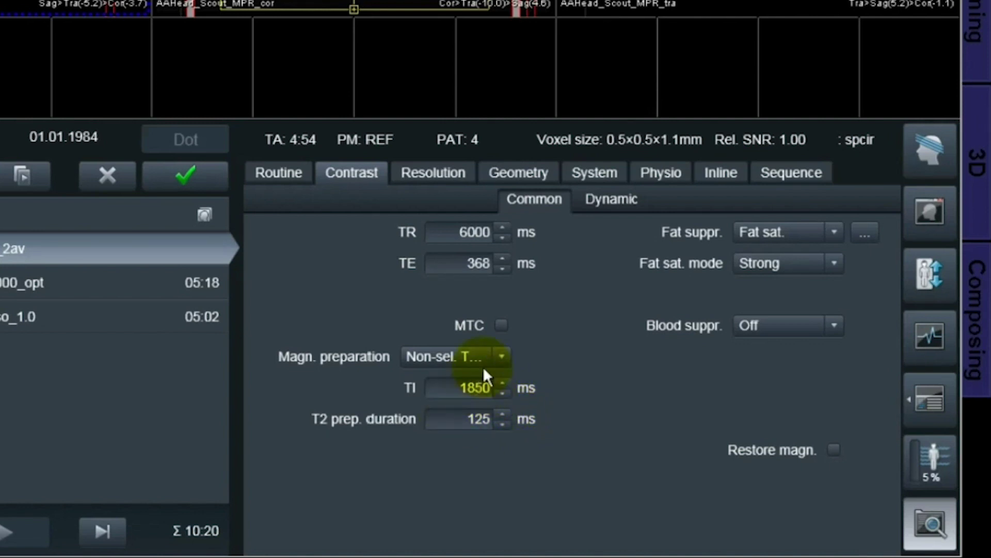
{"action": "left_click", "coordinate": [502, 356]}
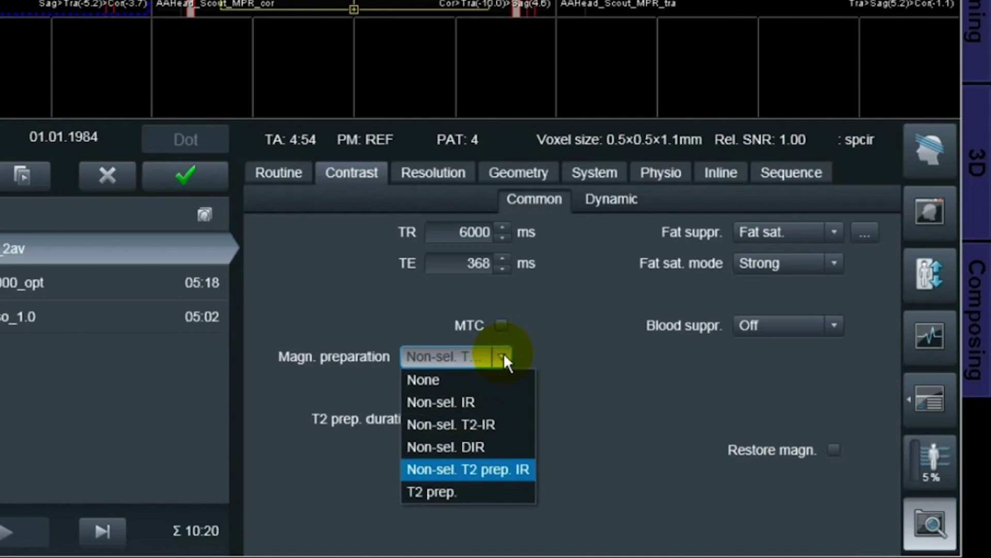
{"action": "left_click", "coordinate": [487, 424]}
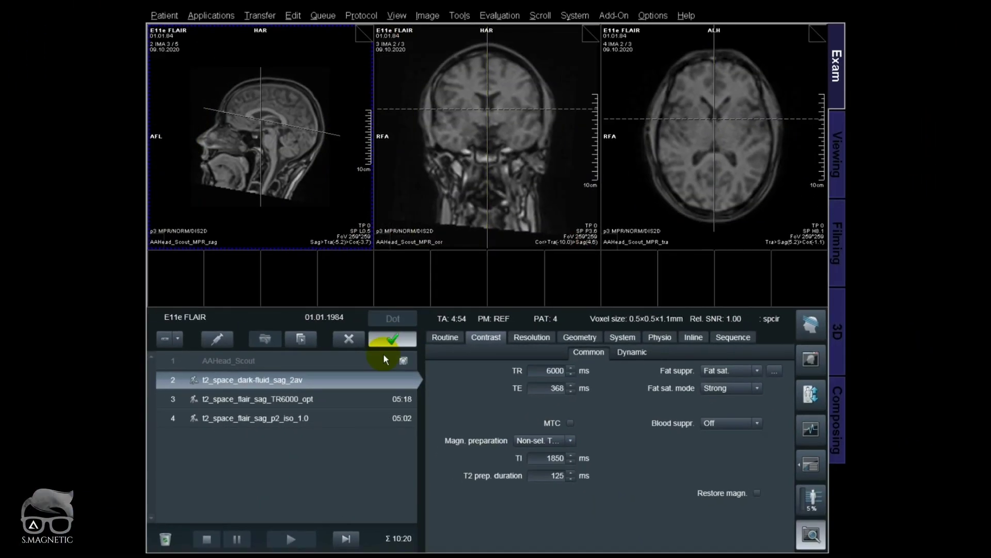
{"action": "left_click", "coordinate": [383, 355]}
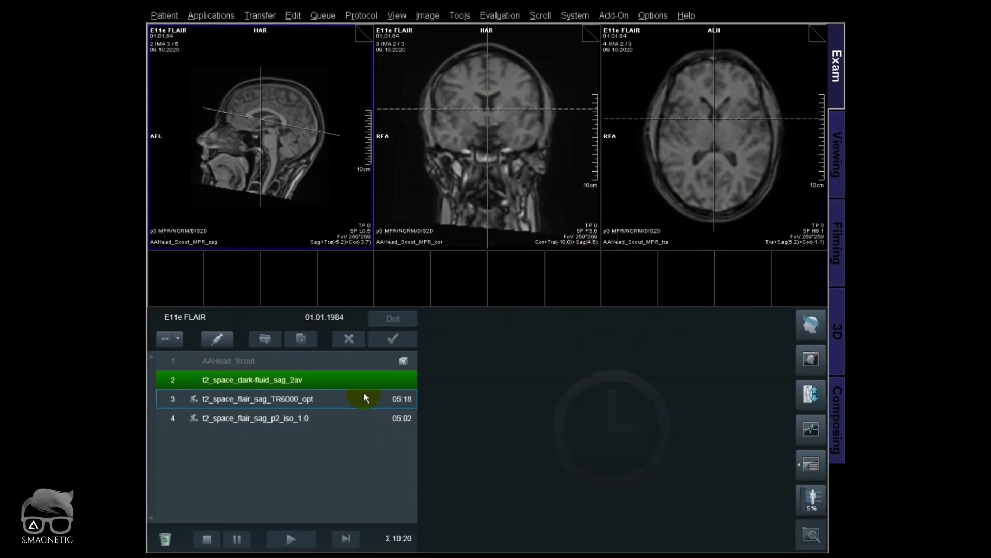
Step: Open the TR6000 FLAIR protocol in row 3 and accept the AutoAlign slab position
{"action": "left_click", "coordinate": [295, 400]}
{"action": "left_click", "coordinate": [297, 399]}
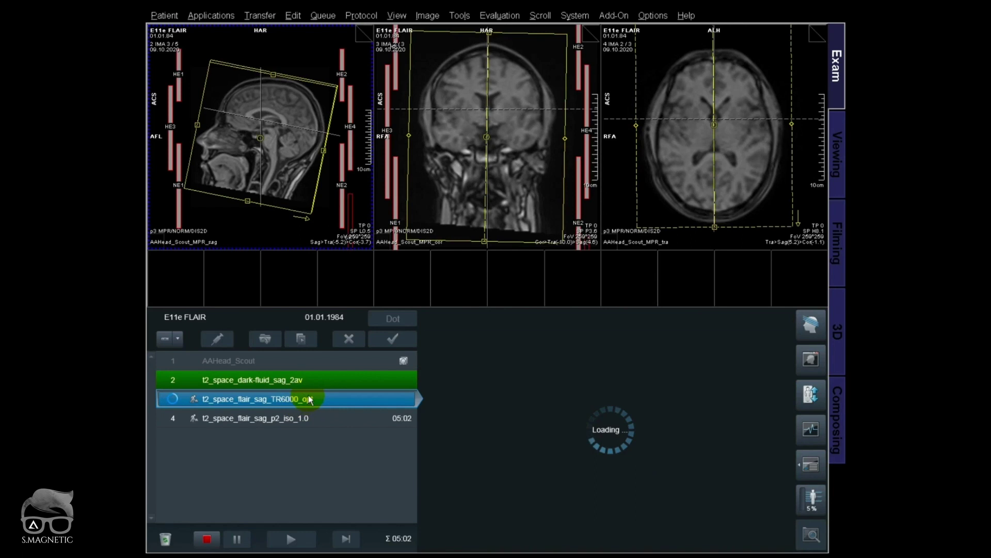
{"action": "left_click", "coordinate": [265, 135]}
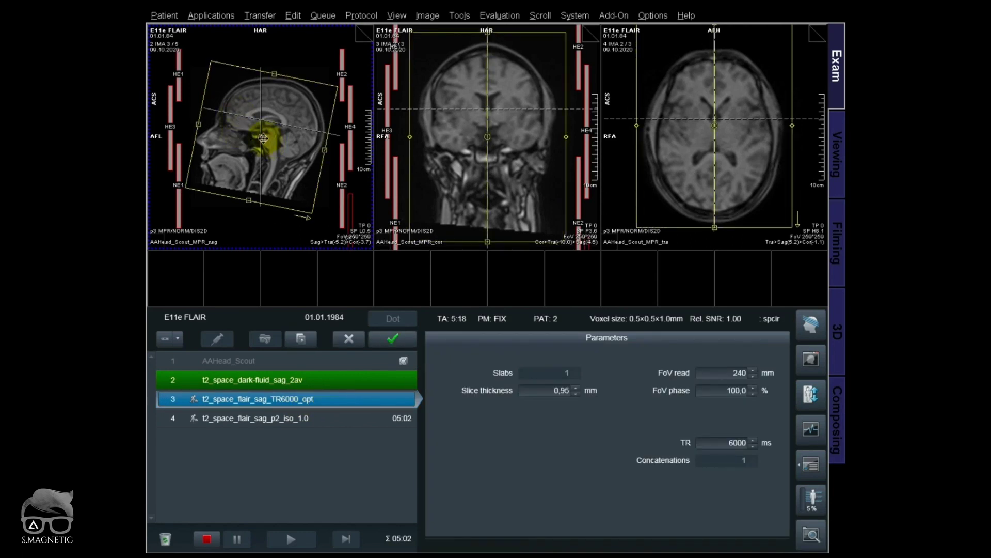
Step: Set the TR6000 protocol to Non-sel. T2 prep. IR, queue it, and open the p2 iso 1.0 protocol
{"action": "left_click", "coordinate": [811, 535]}
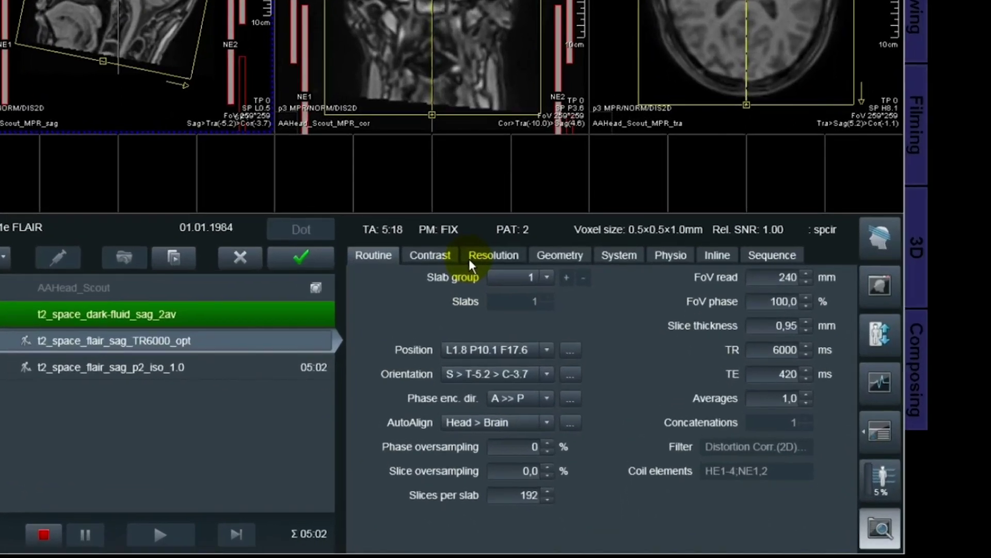
{"action": "left_click", "coordinate": [528, 330]}
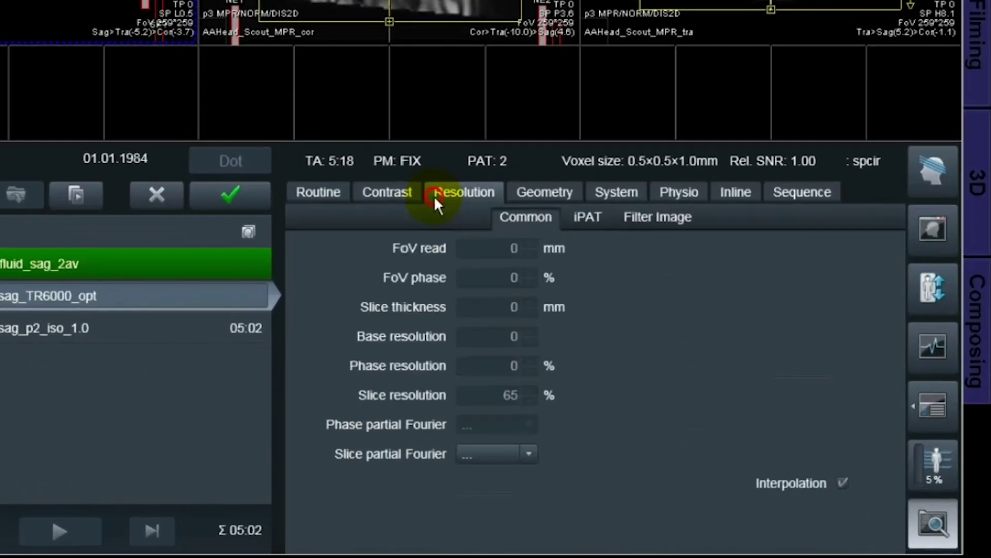
{"action": "left_click", "coordinate": [482, 331]}
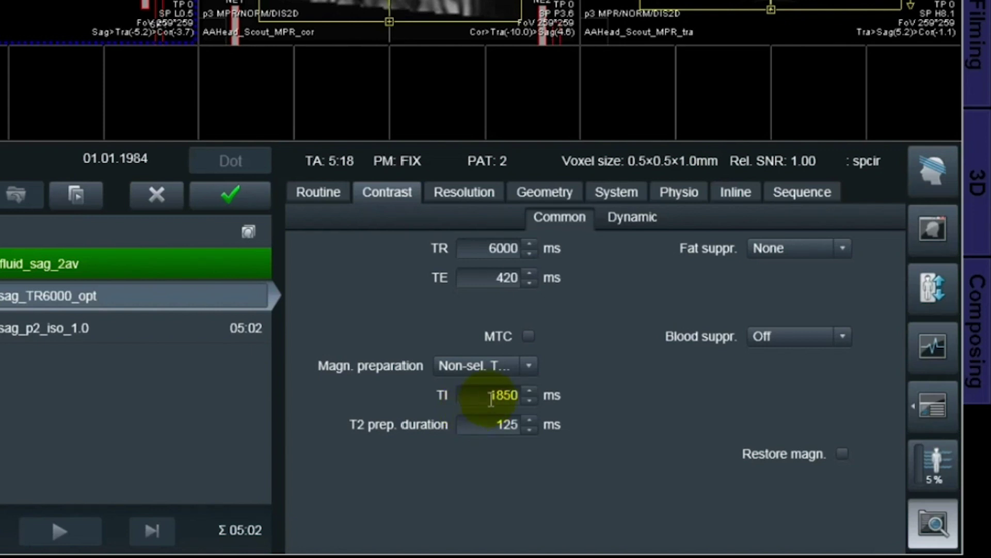
{"action": "left_click", "coordinate": [487, 368]}
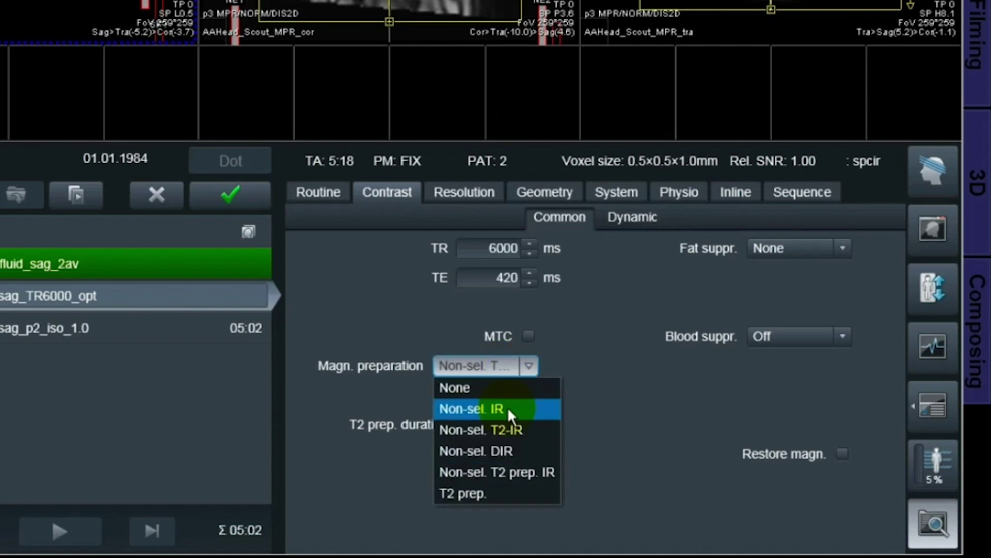
{"action": "left_click", "coordinate": [517, 472]}
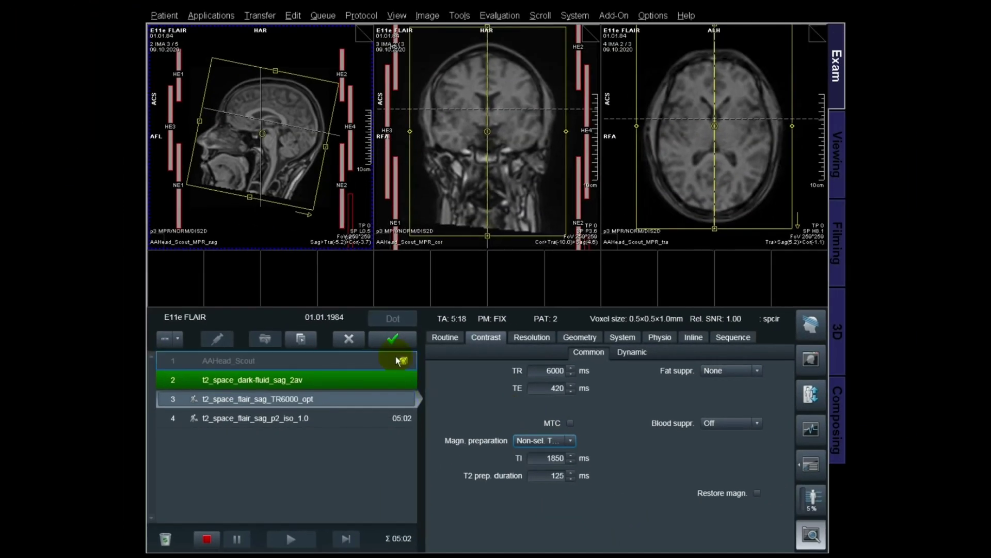
{"action": "left_click", "coordinate": [392, 338]}
{"action": "double_click", "coordinate": [295, 417]}
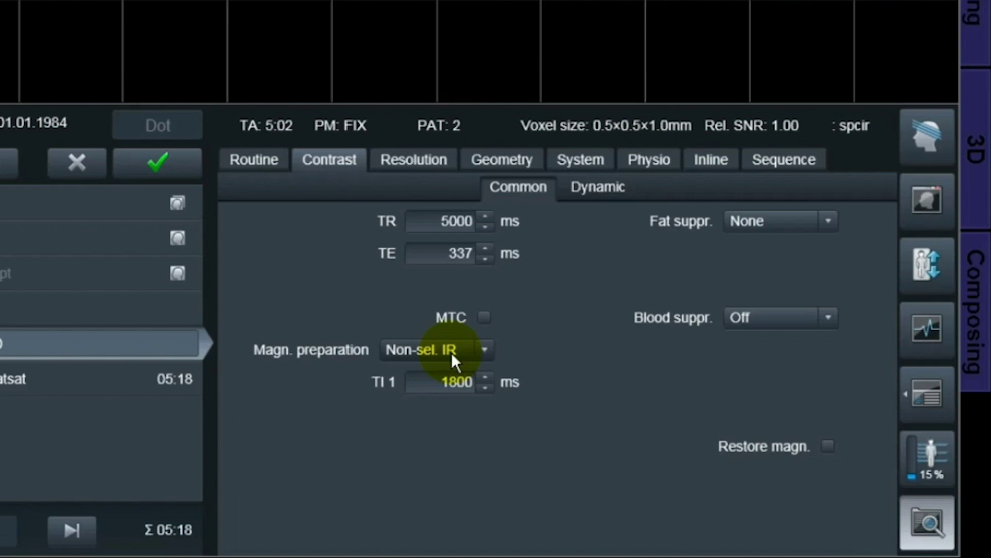
Step: Set the p2 iso 1.0 FLAIR to Non-sel. T2-IR with TI 1 at 1800 ms and start it
{"action": "left_click", "coordinate": [451, 352]}
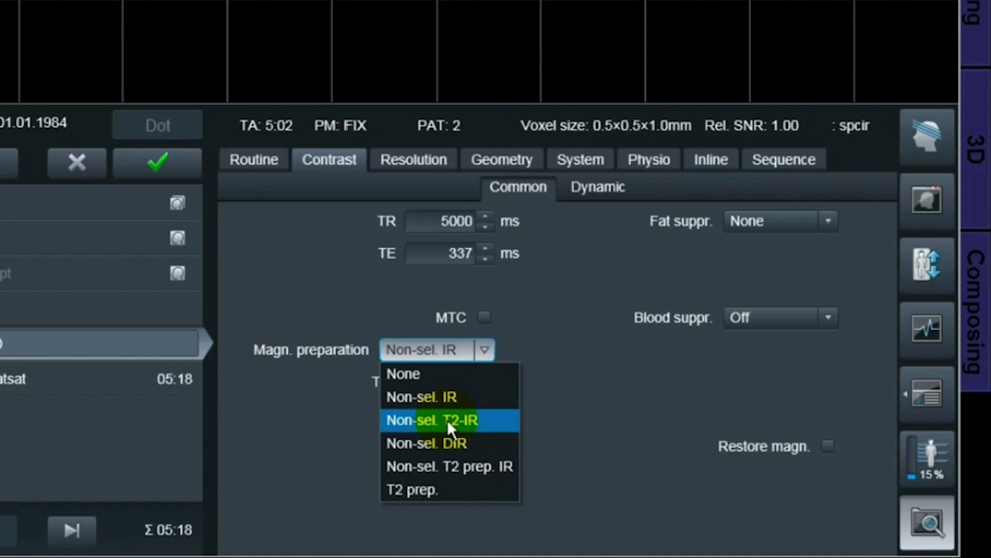
{"action": "left_click", "coordinate": [448, 420]}
{"action": "left_click", "coordinate": [445, 383]}
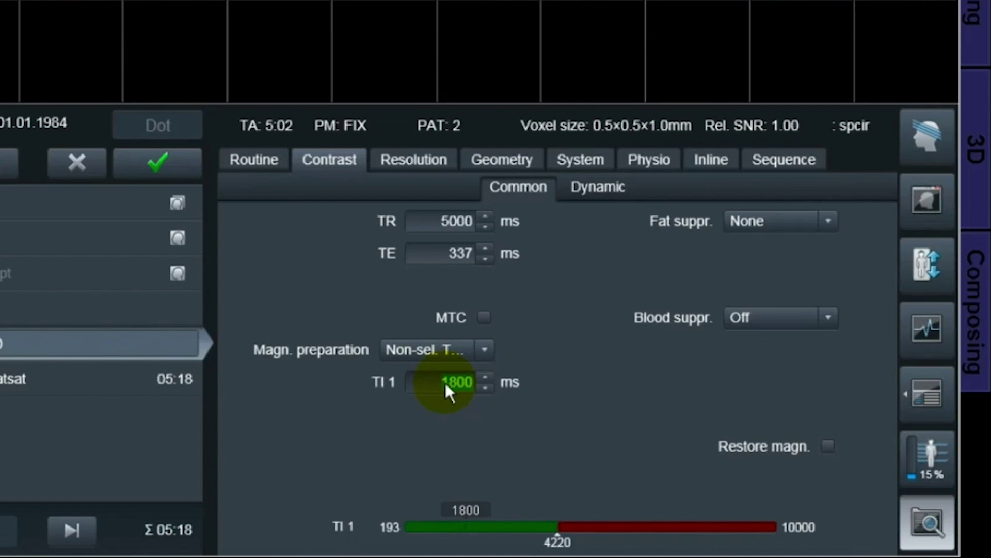
{"action": "left_click", "coordinate": [445, 382]}
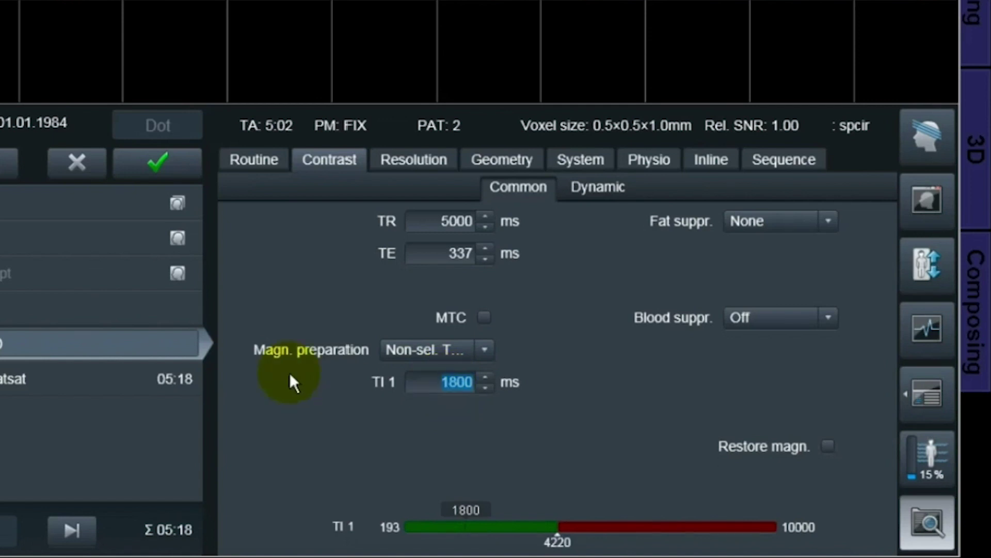
{"action": "left_click", "coordinate": [147, 164]}
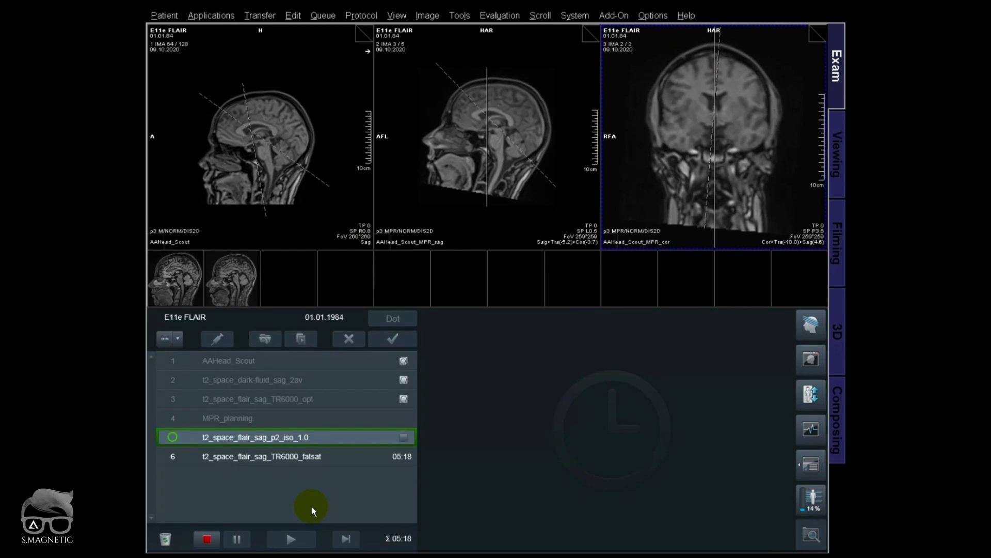
Step: Open t2_space_flair_sag_TR6000_fatsat and show its contrast settings (TR 6000 ms, TI 1850 ms)
{"action": "double_click", "coordinate": [331, 454]}
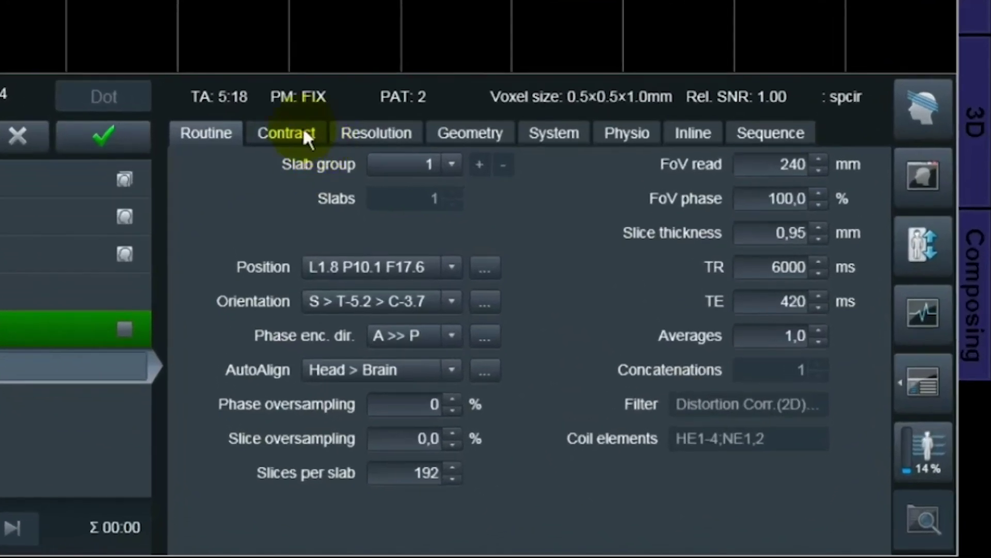
{"action": "left_click", "coordinate": [304, 133]}
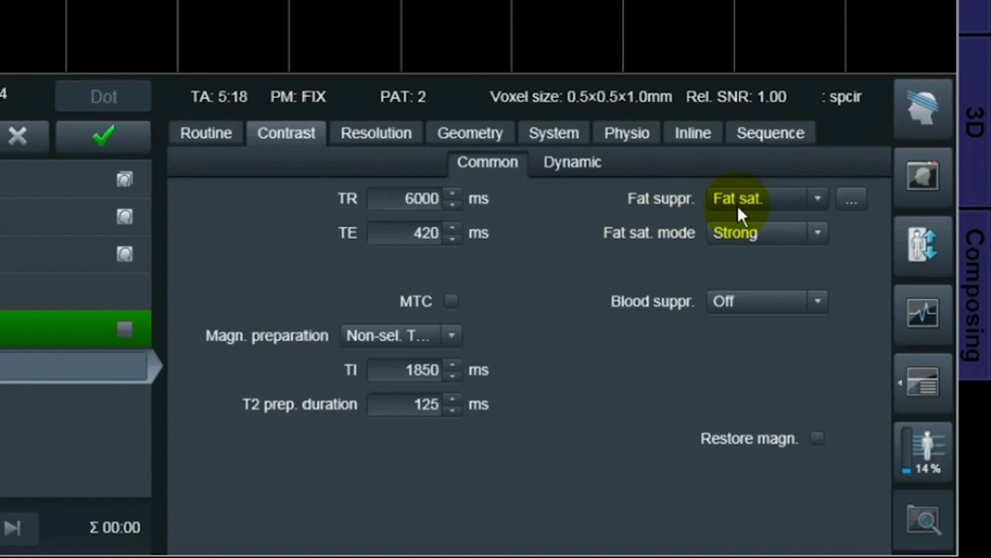